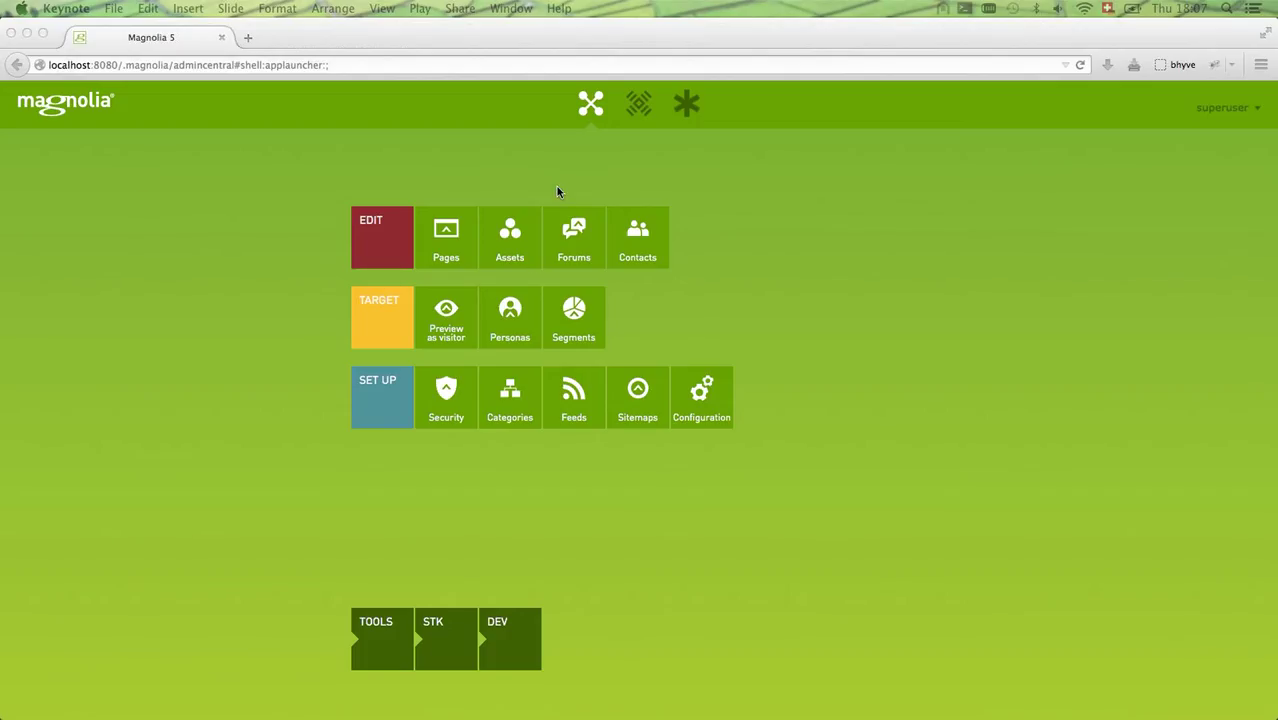
Step: Open the about page under demo-project in the Pages app for editing
click(405, 131)
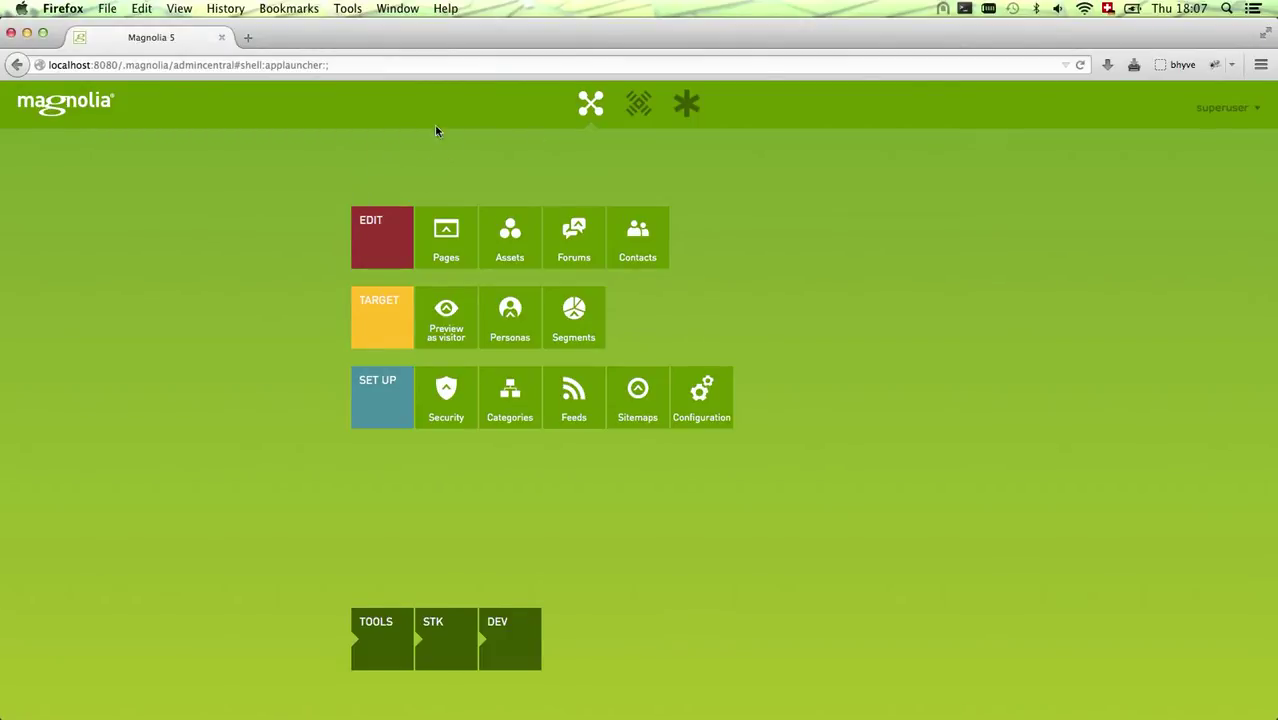
click(430, 242)
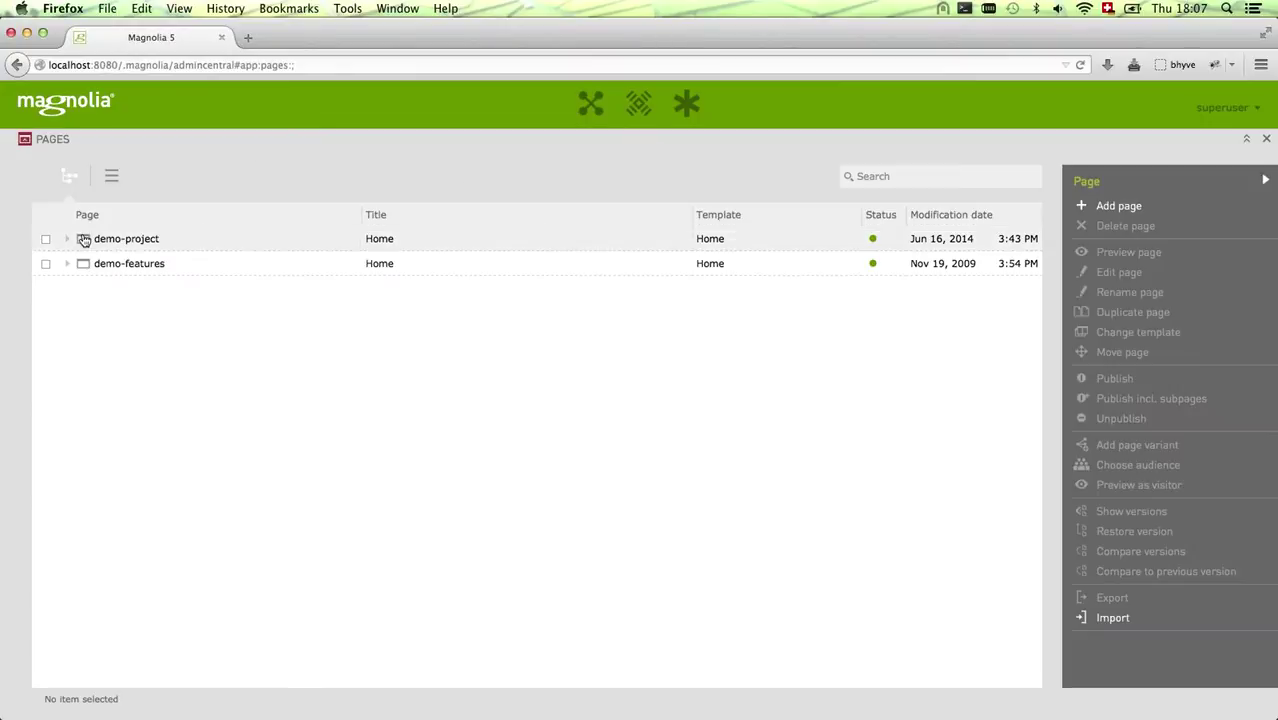
click(84, 240)
click(83, 240)
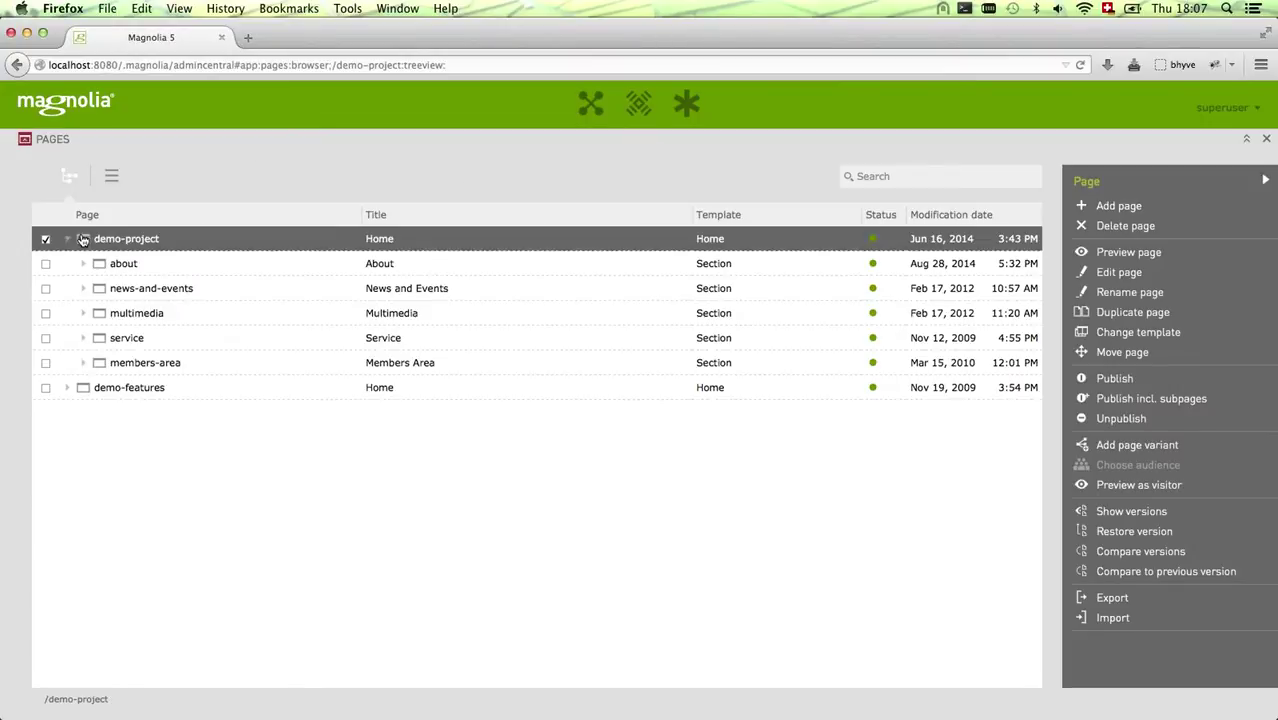
click(120, 264)
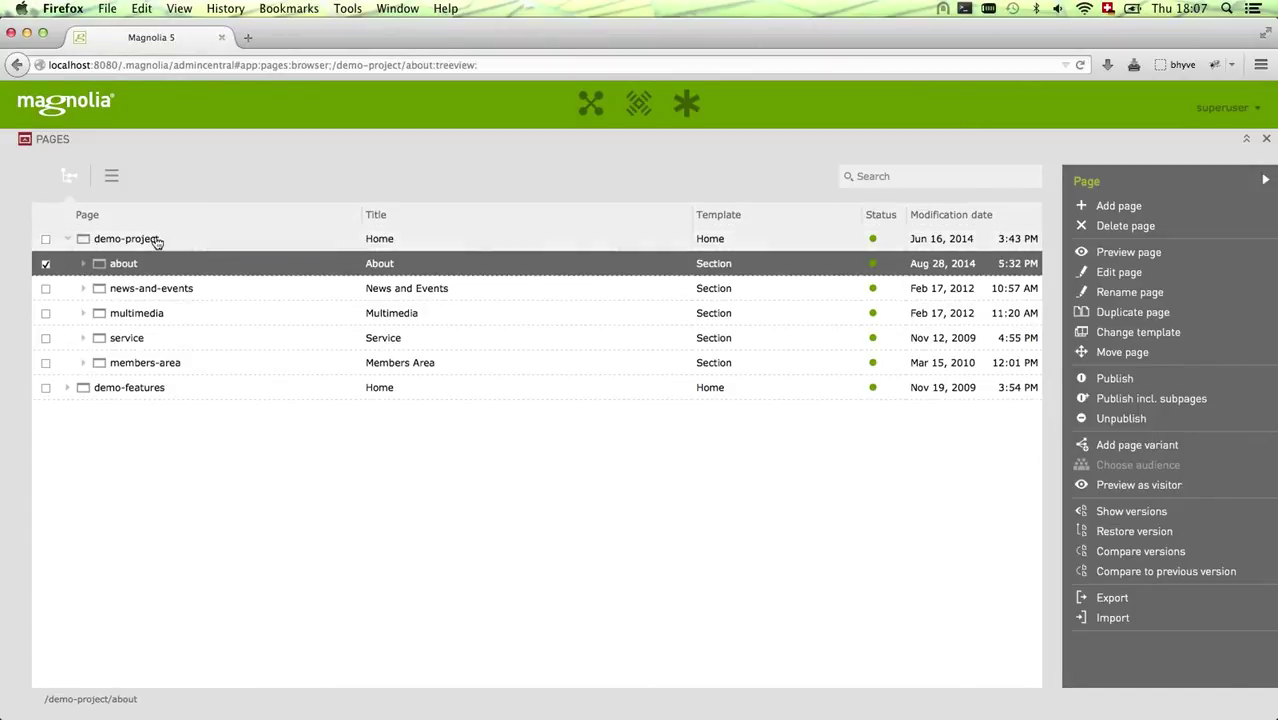
double_click(133, 265)
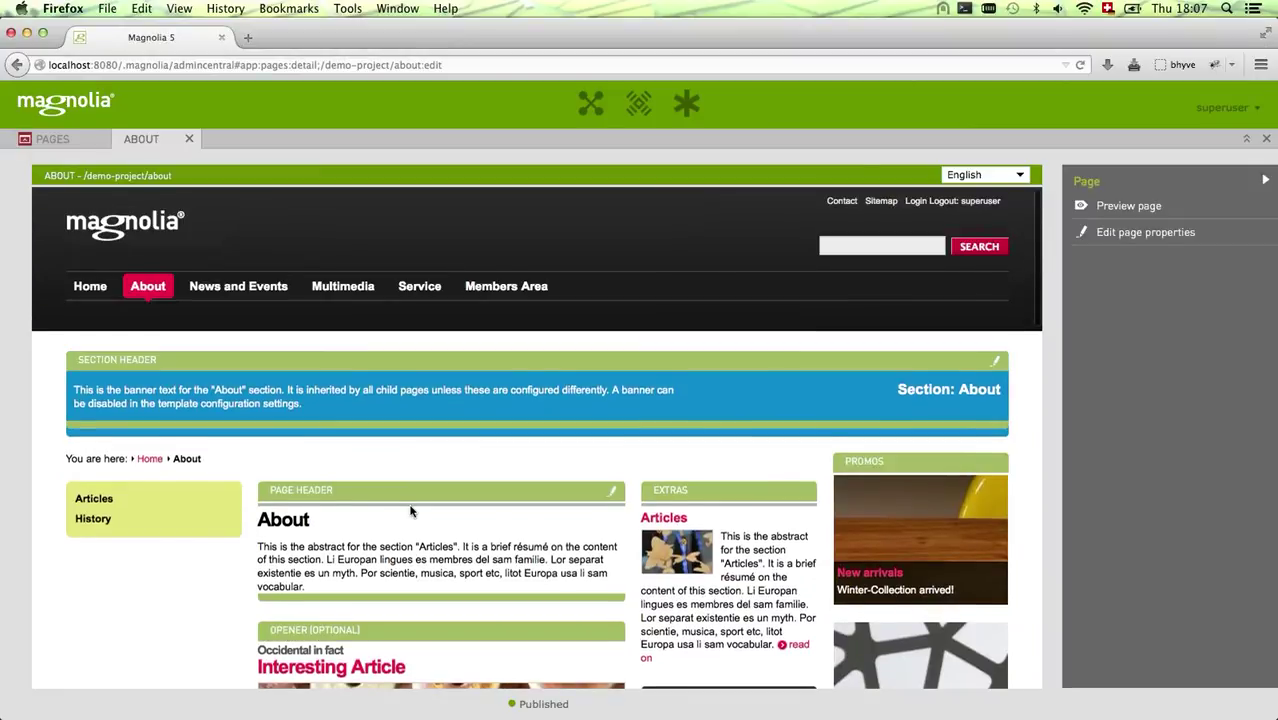
Step: Replace the abstract in the About page's page header with "gggggg" and save the changes
scroll(428, 408, down, 3)
click(615, 373)
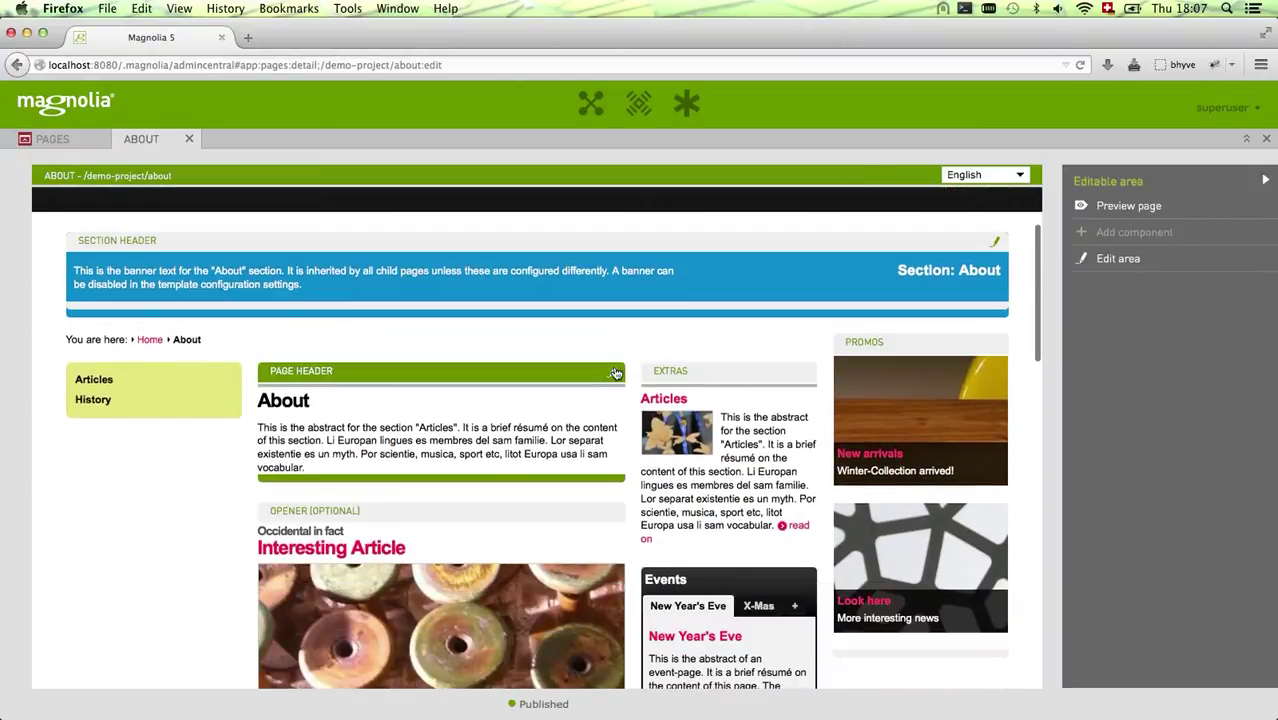
click(615, 373)
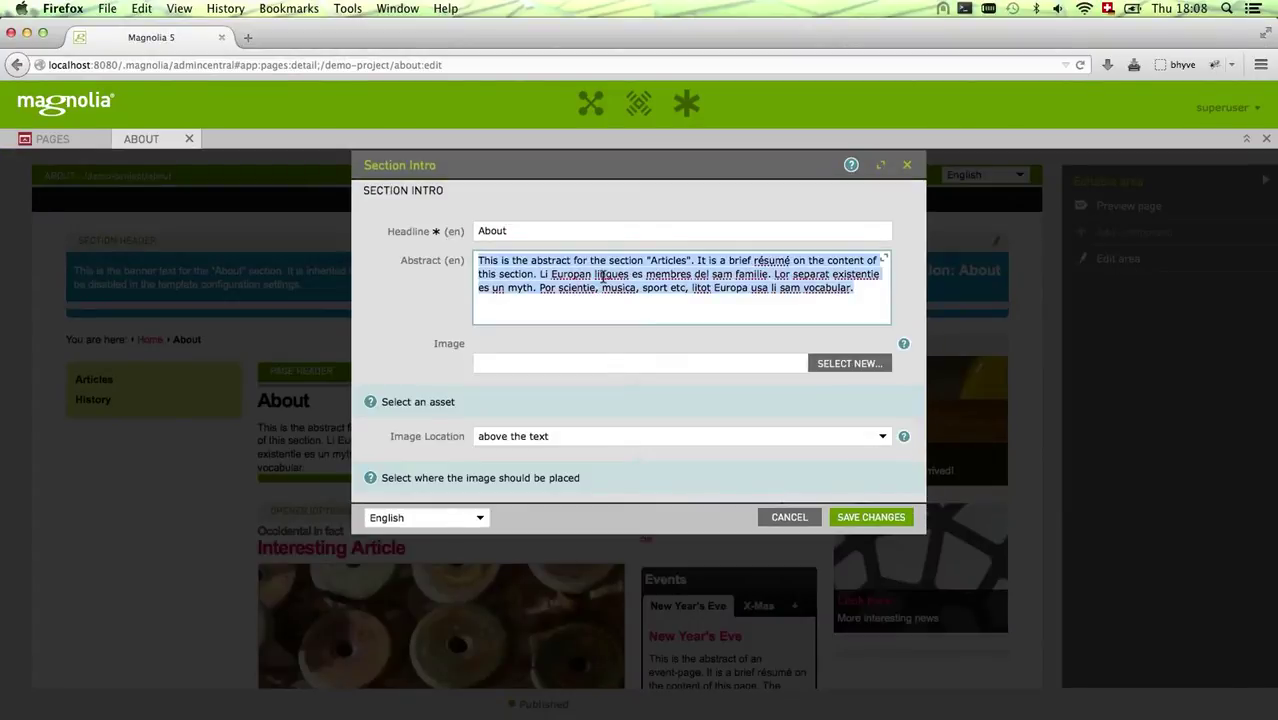
text(gggggg)
click(852, 516)
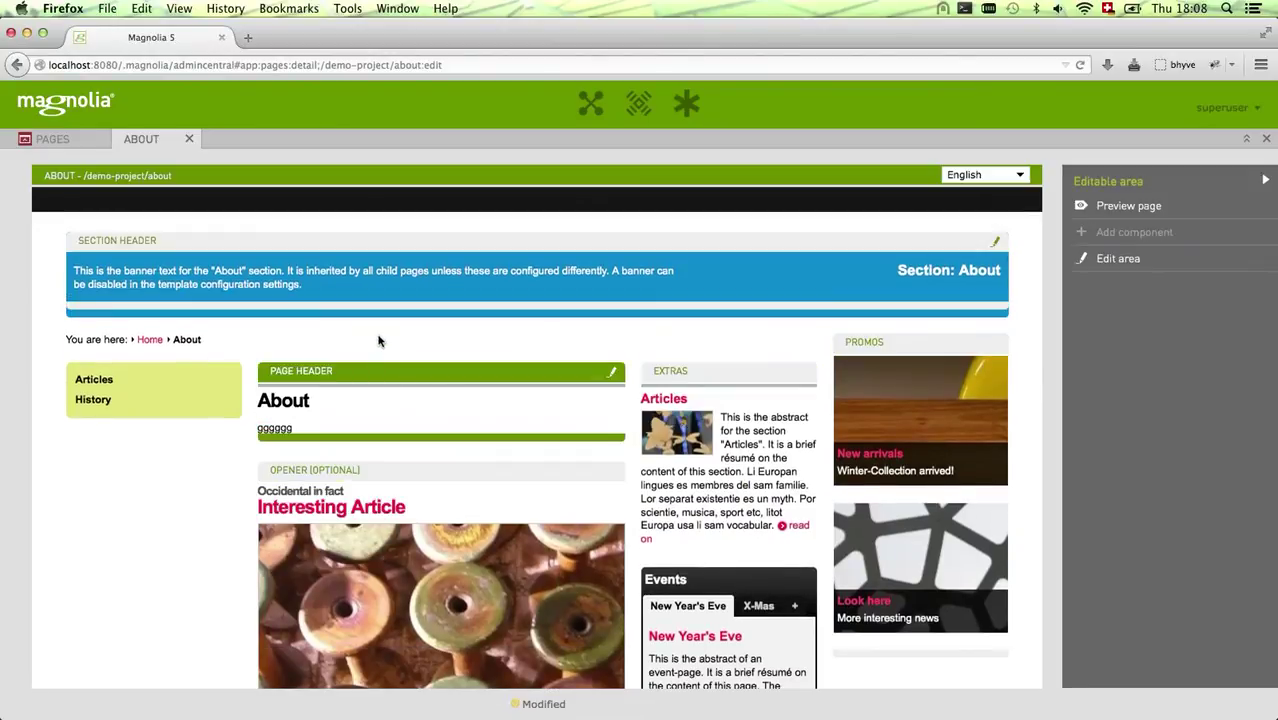
Step: Preview the modified About page and look over its content
click(378, 341)
click(1156, 207)
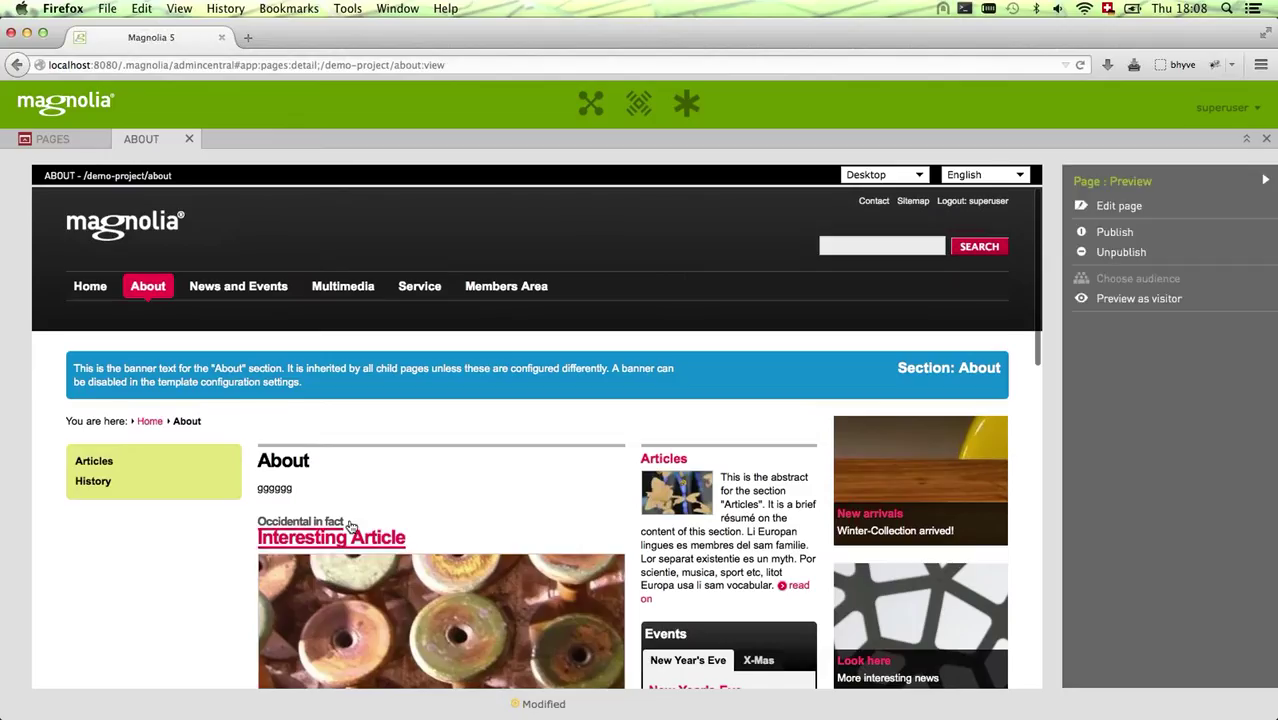
scroll(330, 470, down, 3)
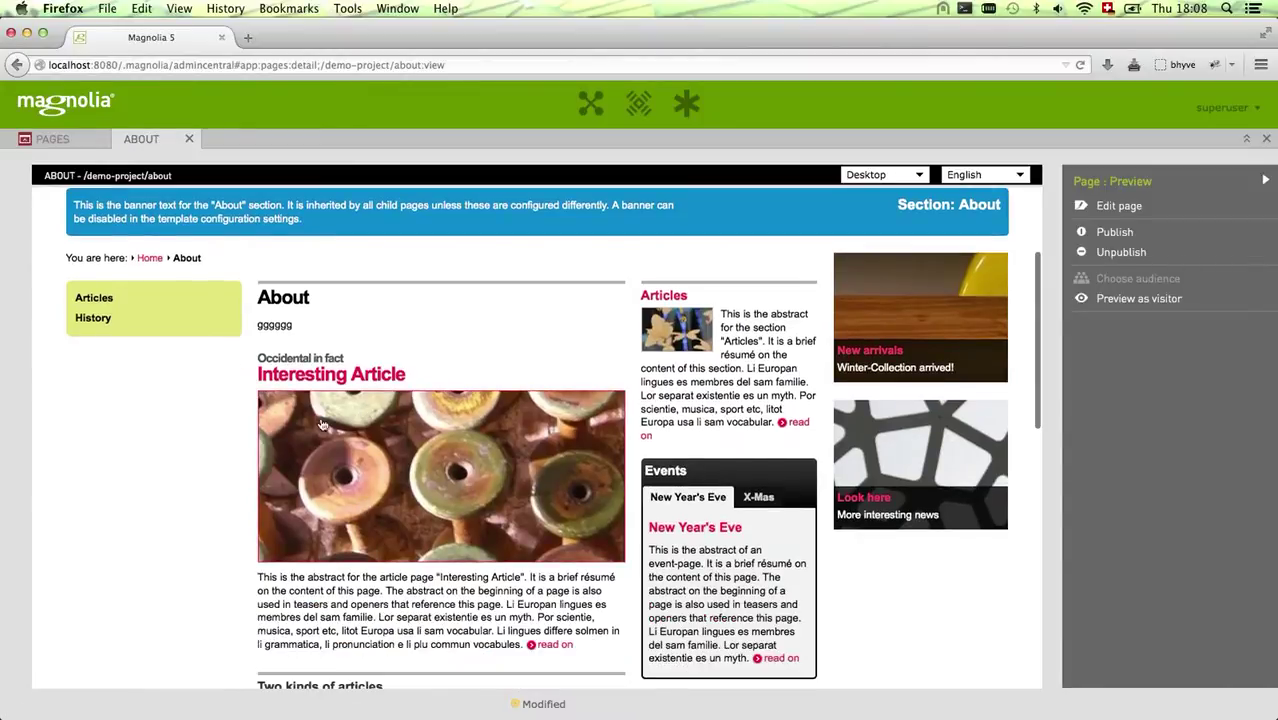
scroll(566, 302, down, 2)
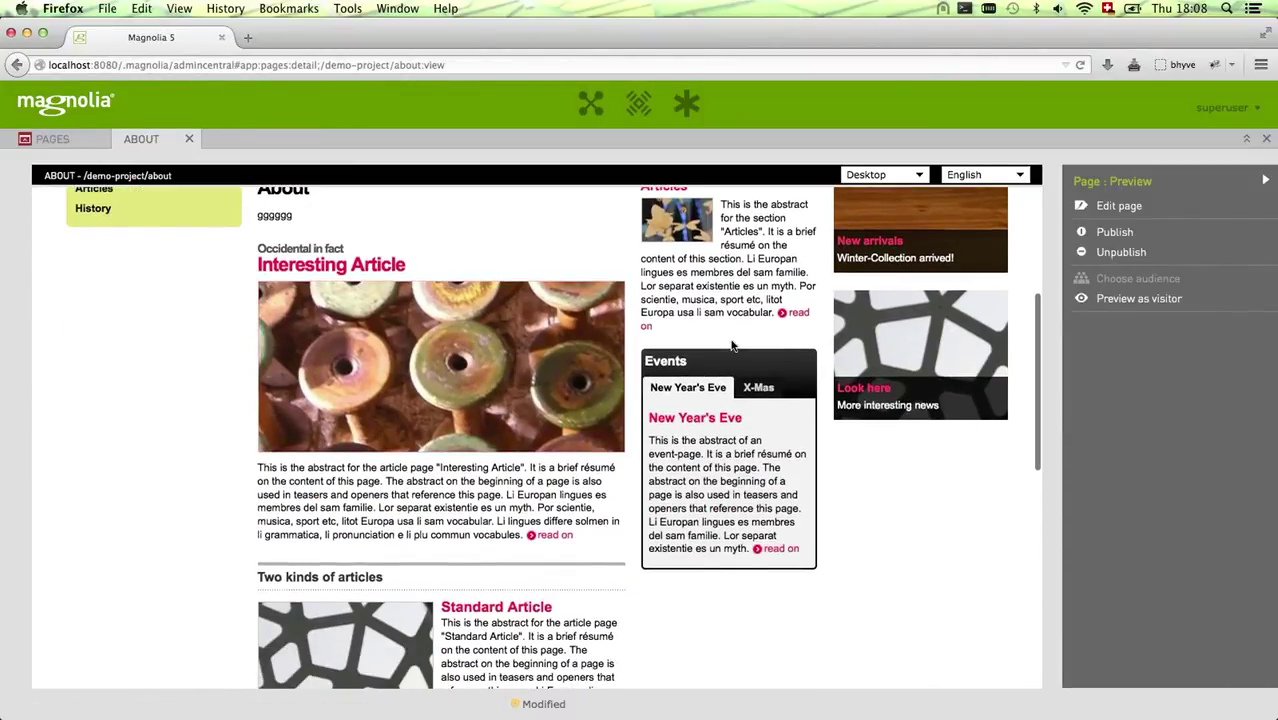
scroll(731, 345, up, 3)
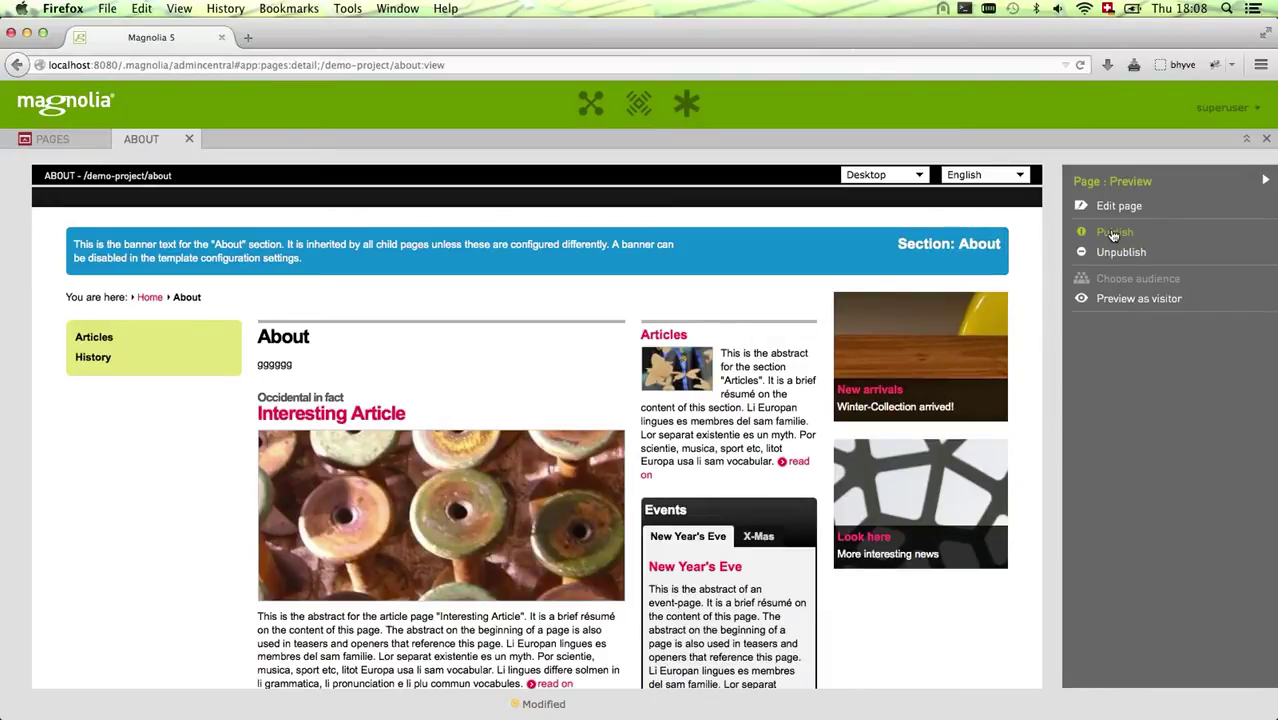
Step: Submit the About page for publication with the comment "so I changed the header of the about page.."
click(1111, 232)
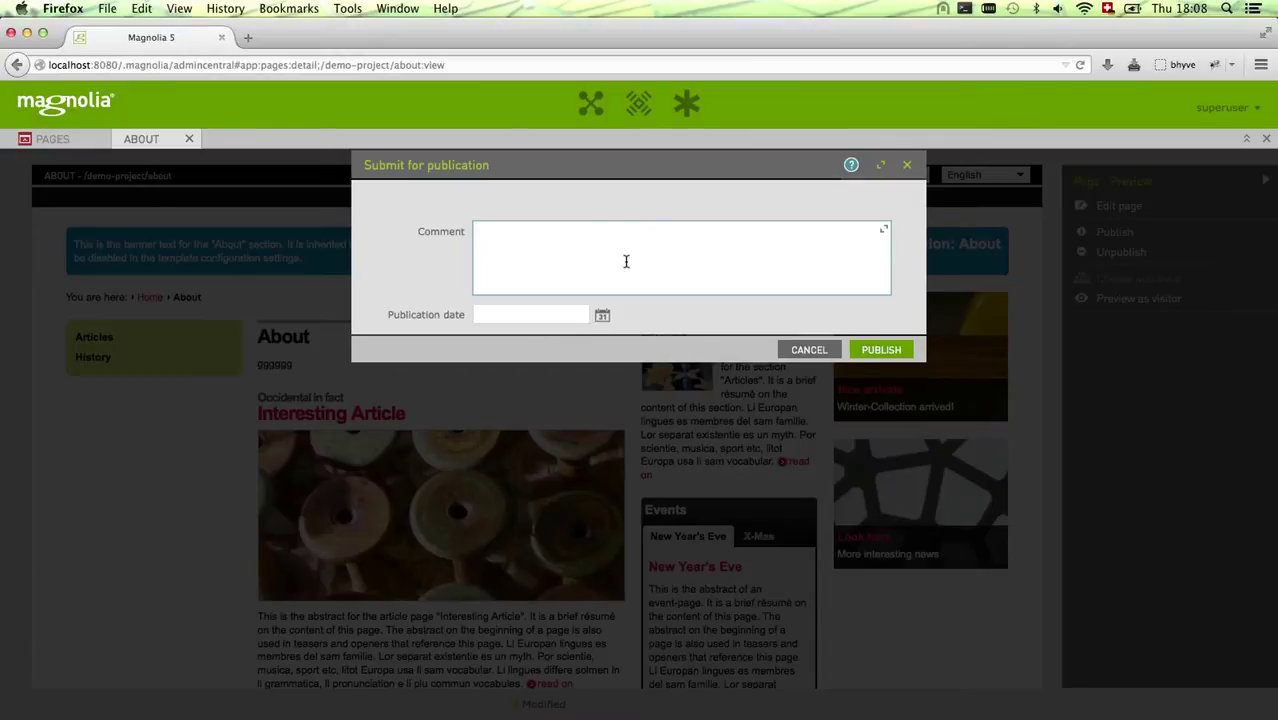
text(so I changed the header of the about page..)
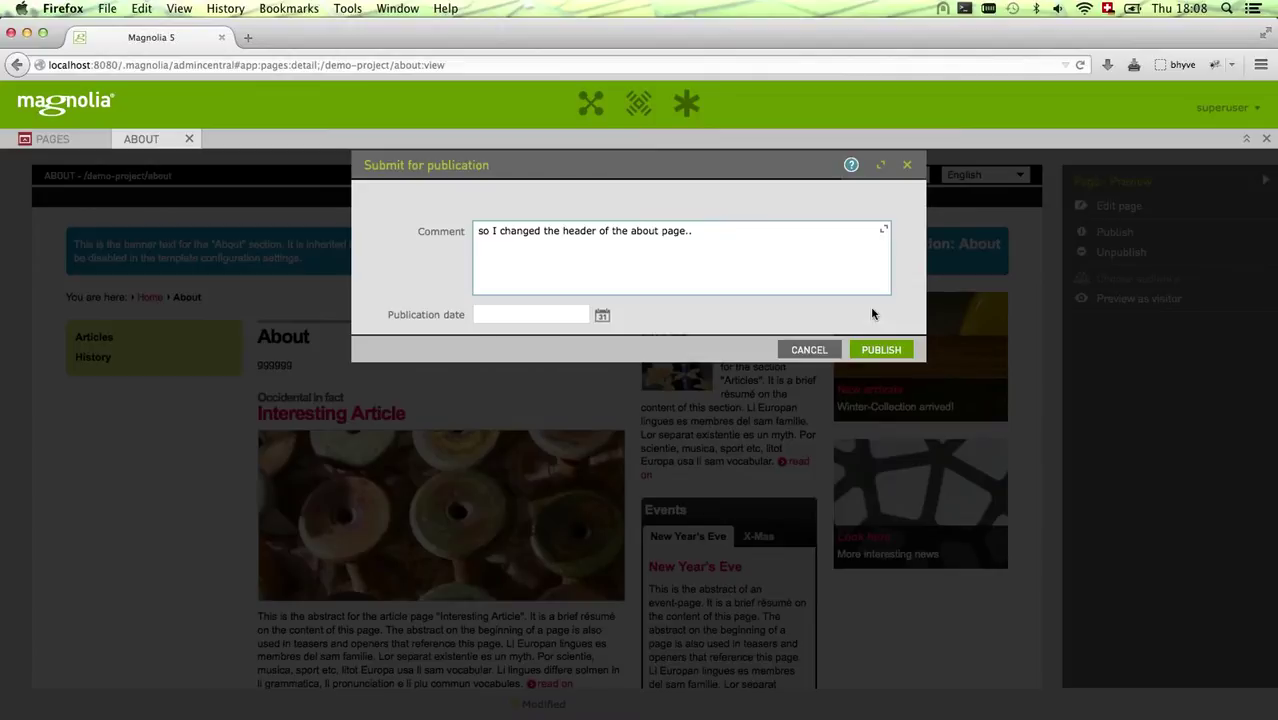
click(880, 349)
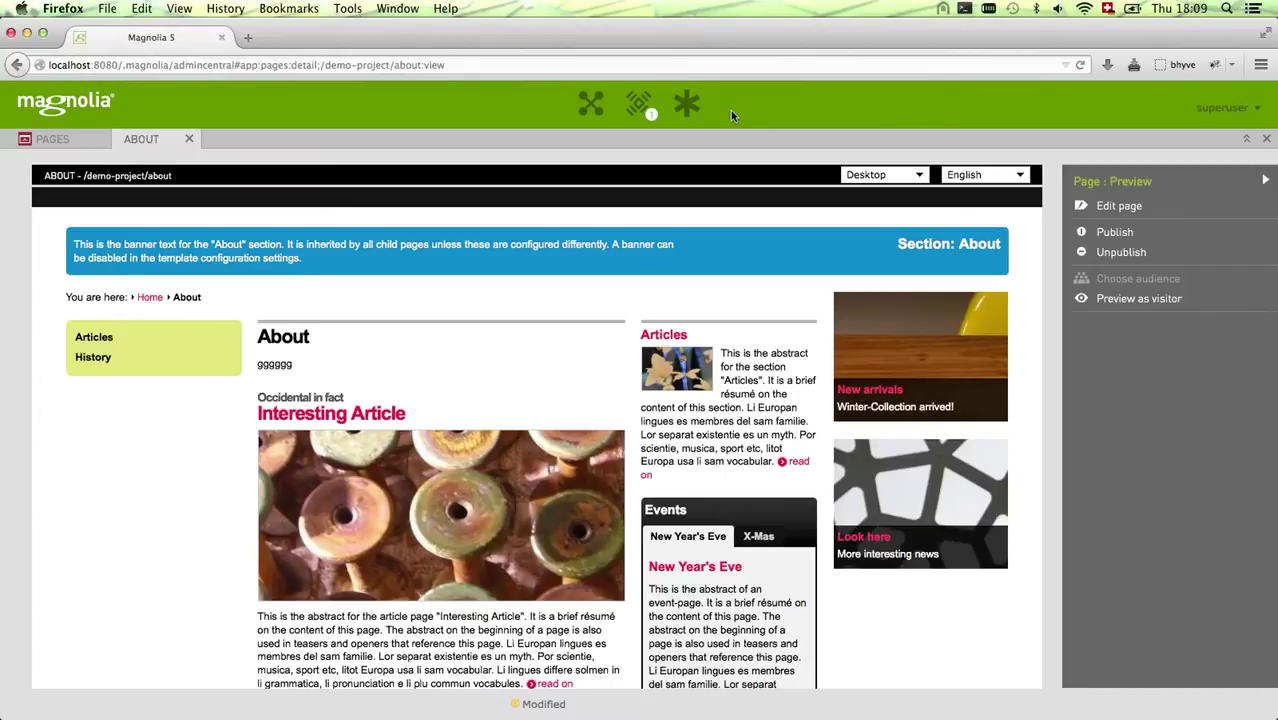
Step: Look through the task lists in the Pulse and open the new publication request
click(634, 104)
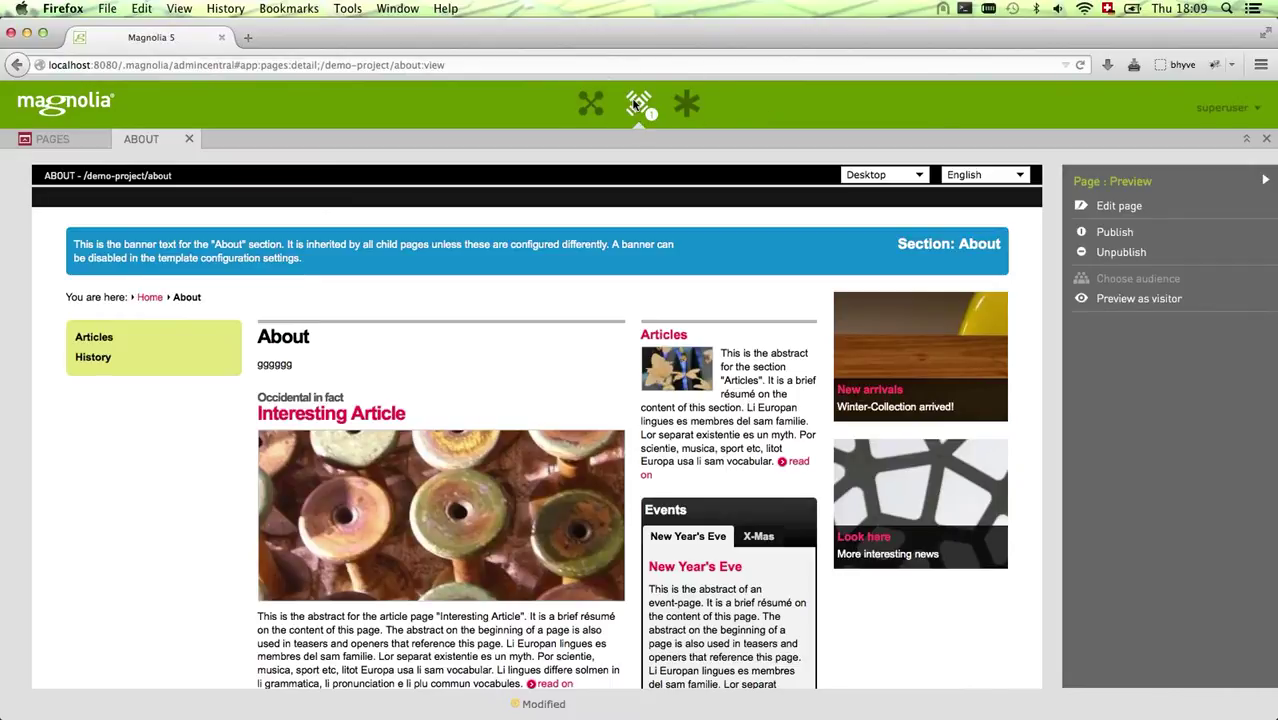
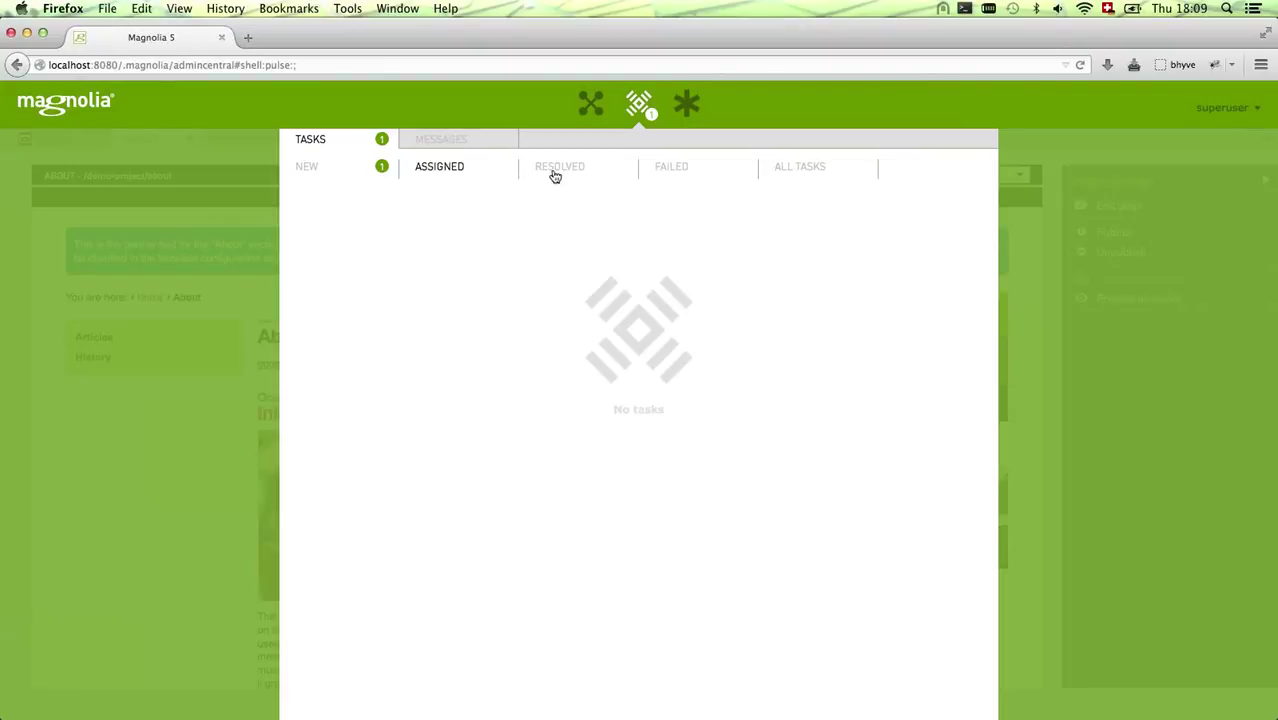
click(553, 174)
click(421, 170)
click(318, 170)
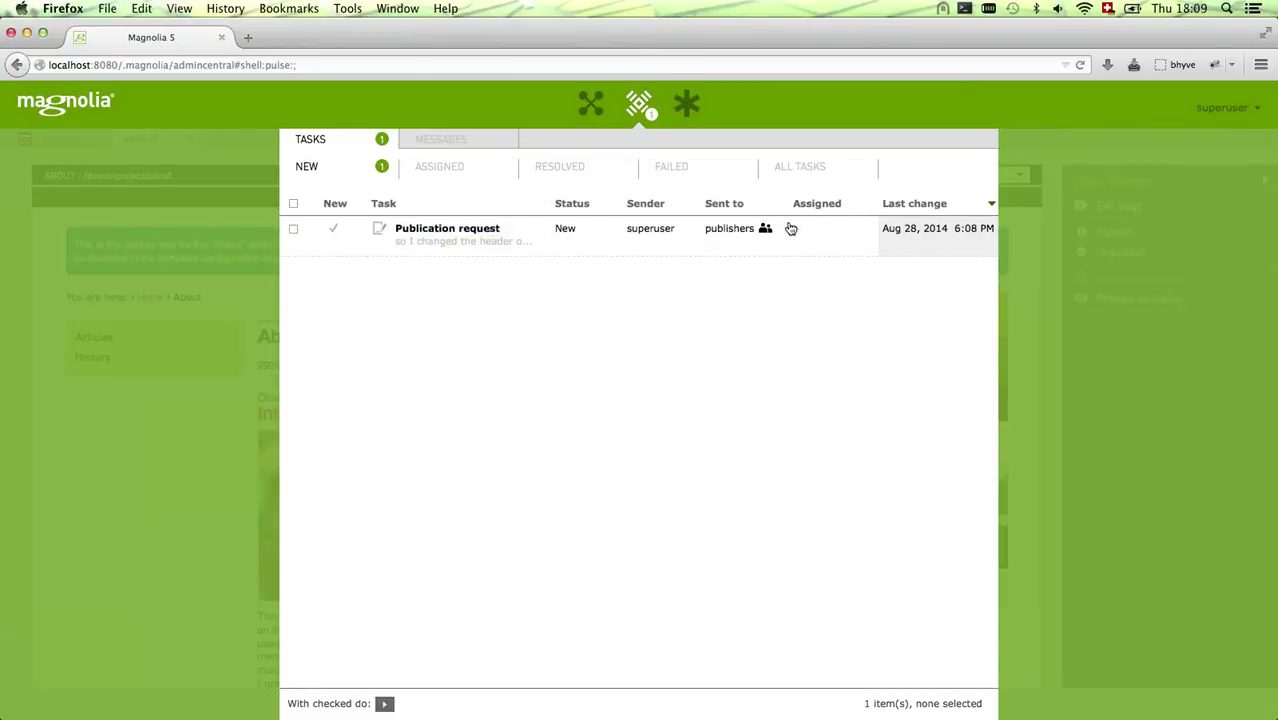
double_click(451, 243)
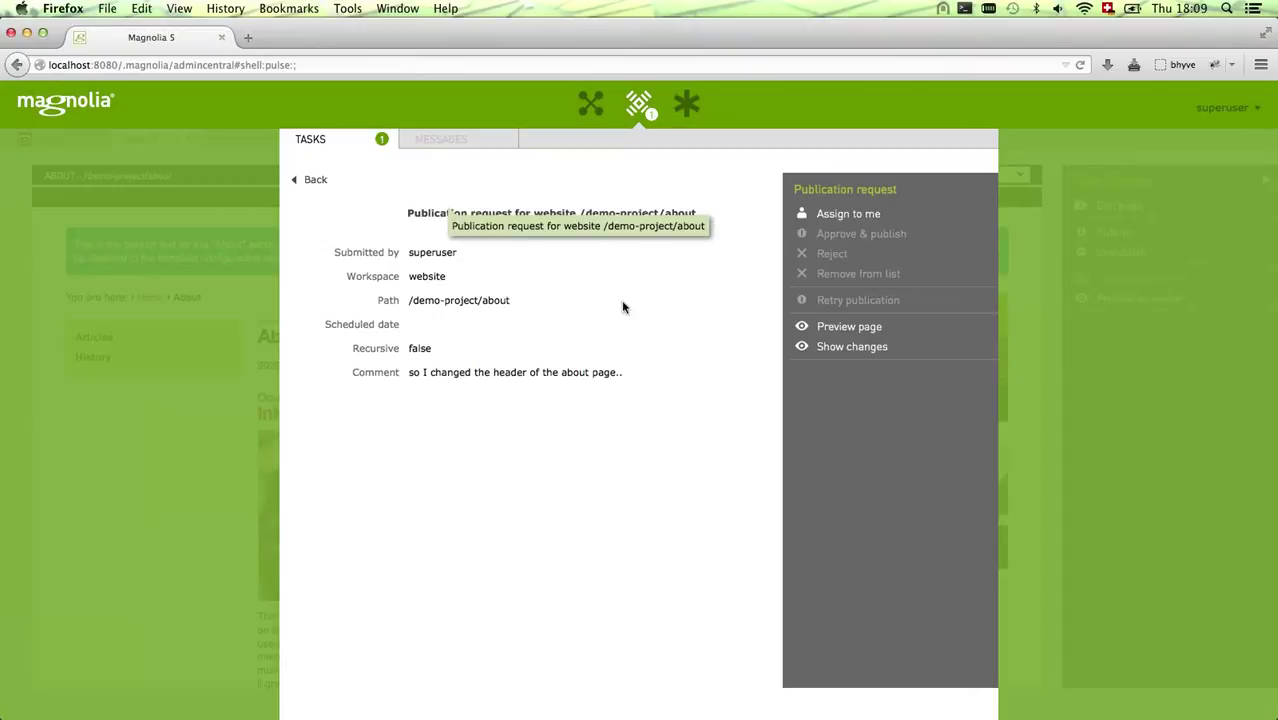
Step: Review the publication request's path and comment, and assign the task to the current account
triple_click(451, 302)
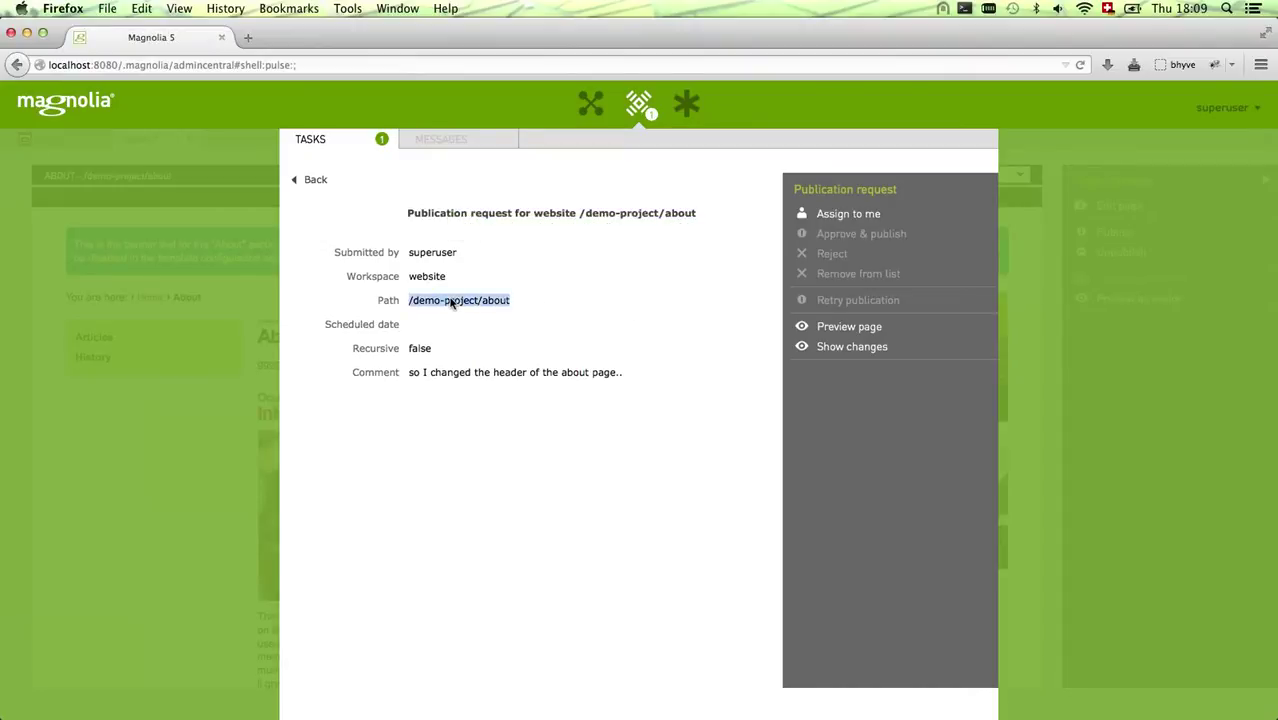
triple_click(420, 372)
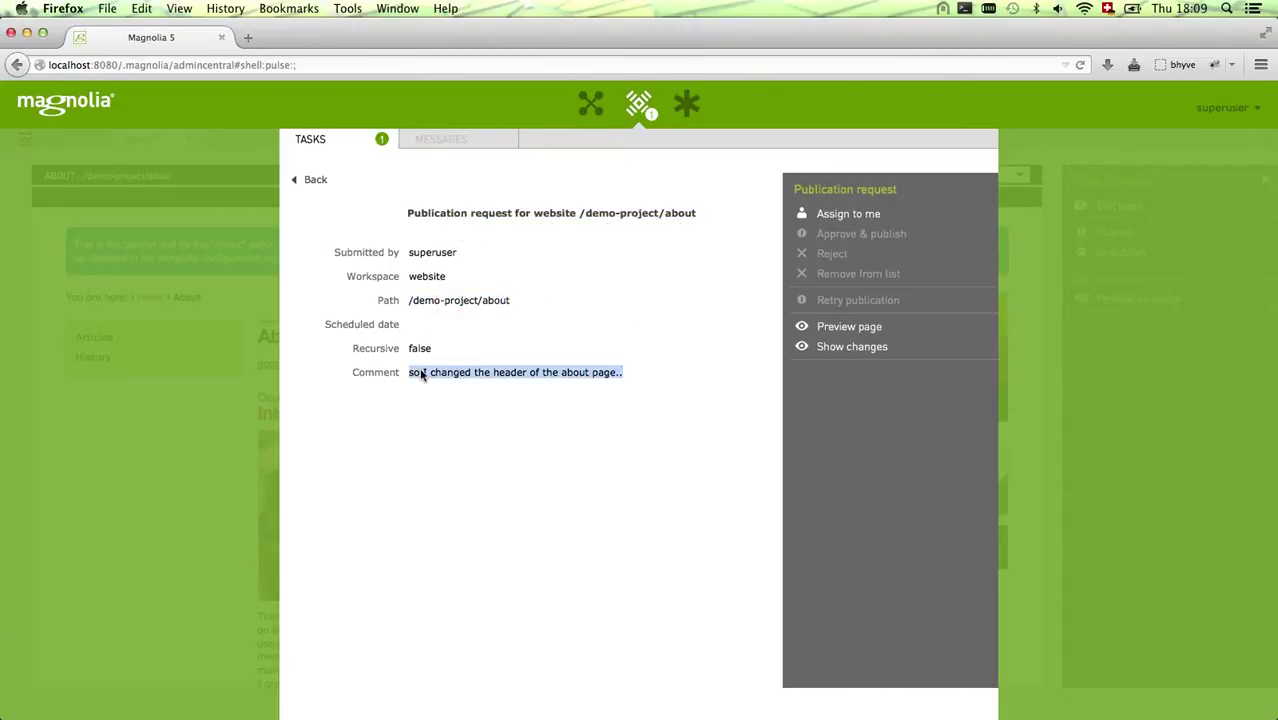
click(672, 300)
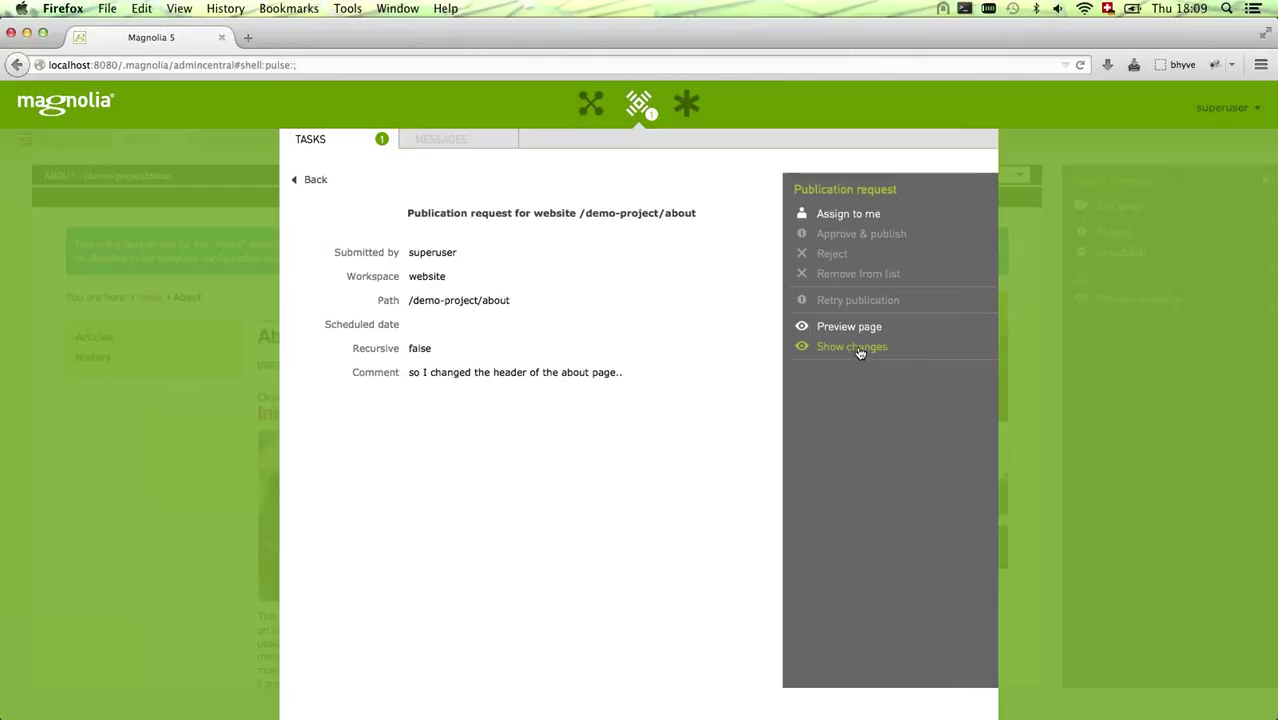
click(840, 215)
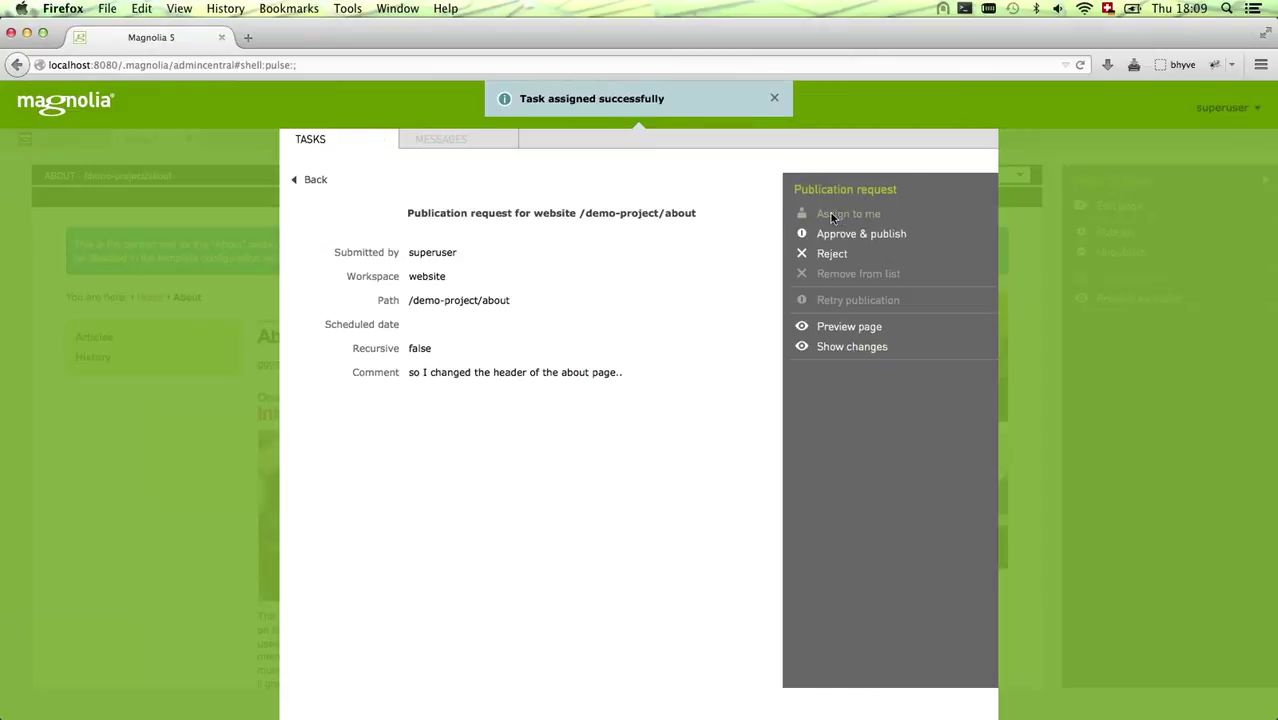
click(770, 97)
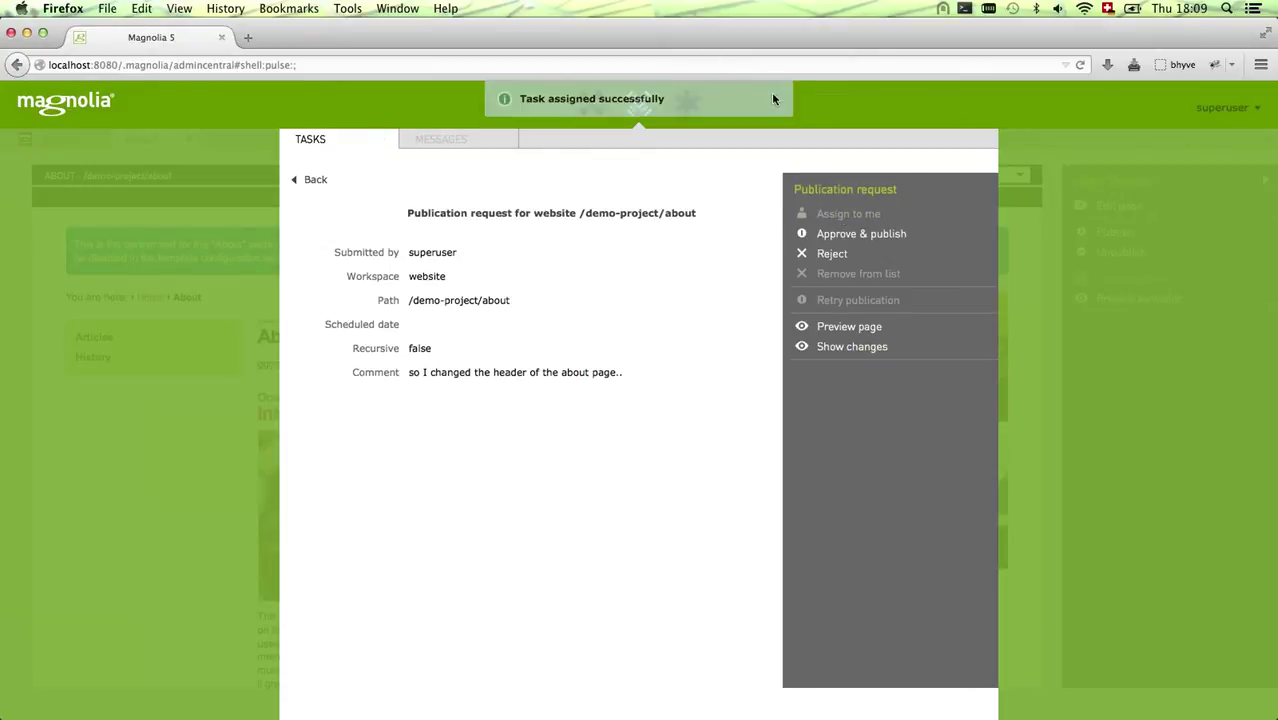
Step: Open the publication request from the assigned tasks, approve and publish it, and dismiss the notification
click(310, 181)
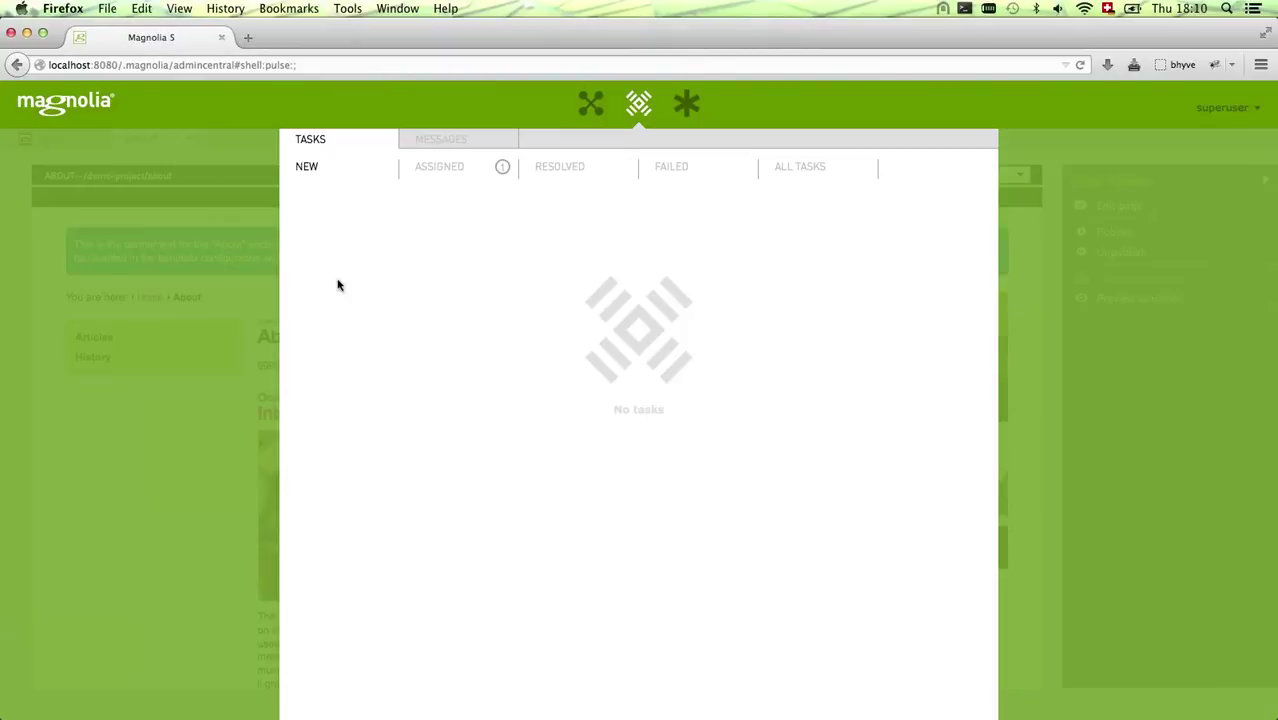
click(448, 172)
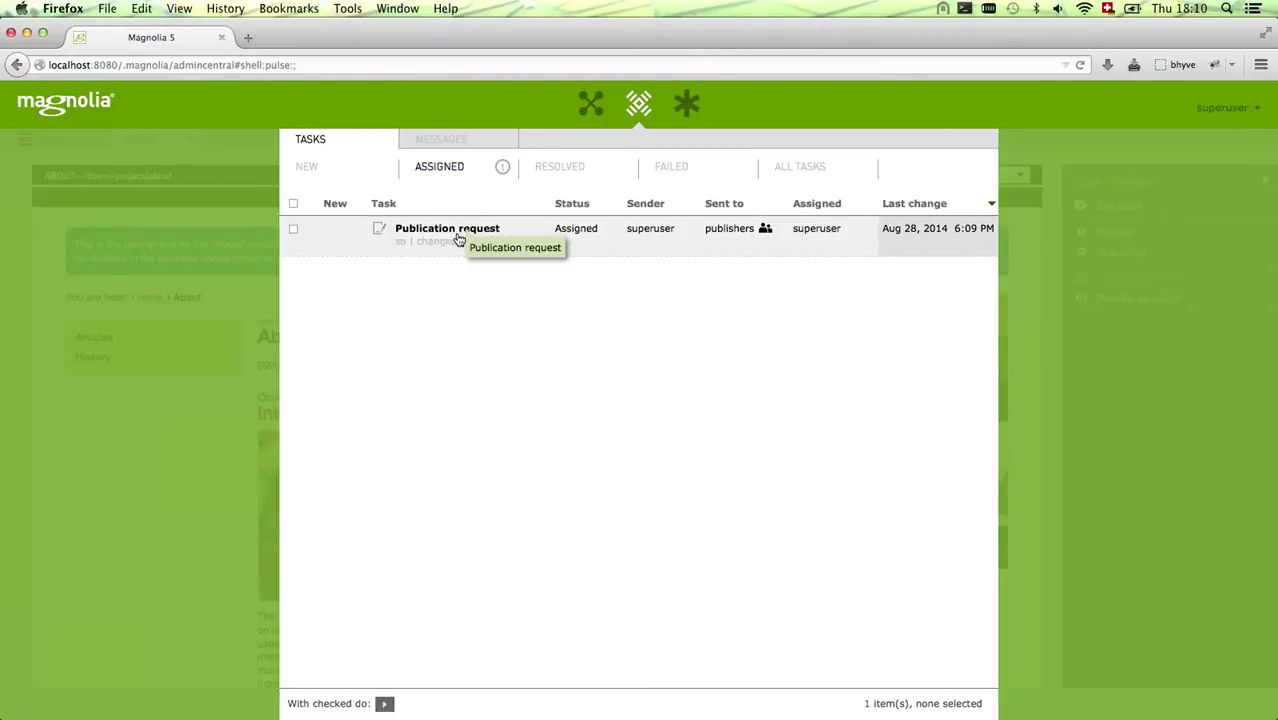
click(403, 240)
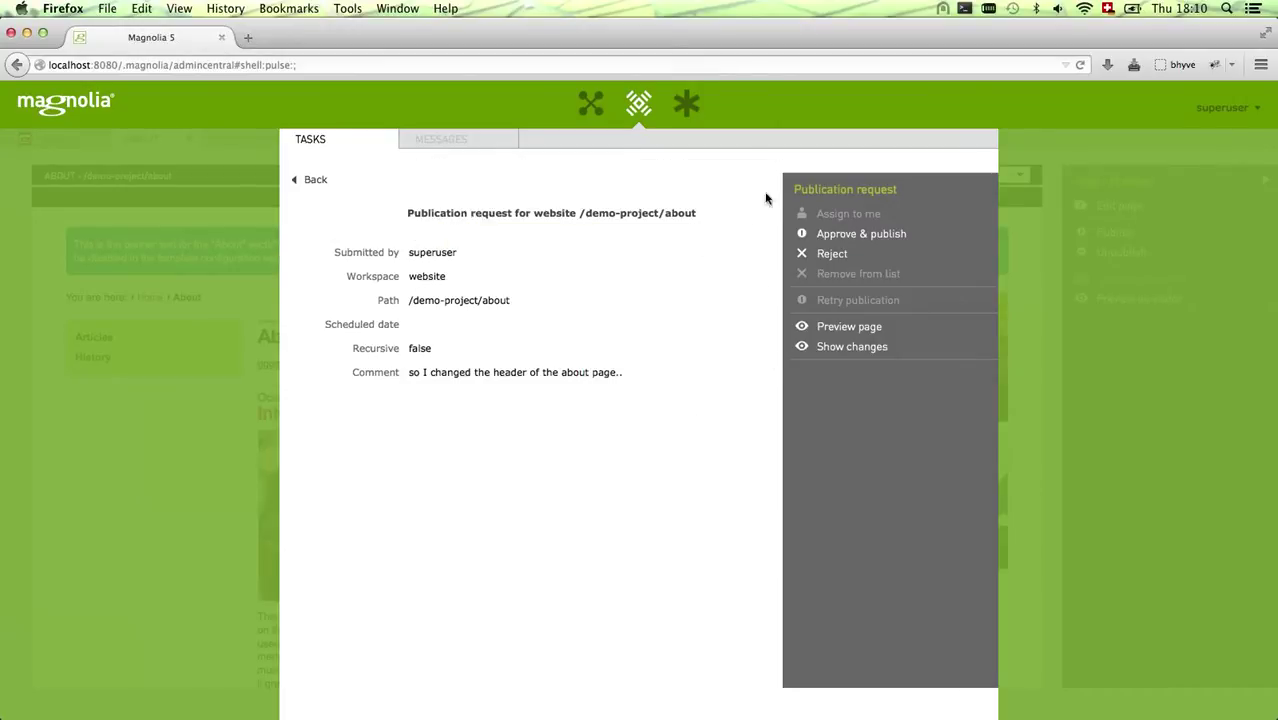
click(873, 233)
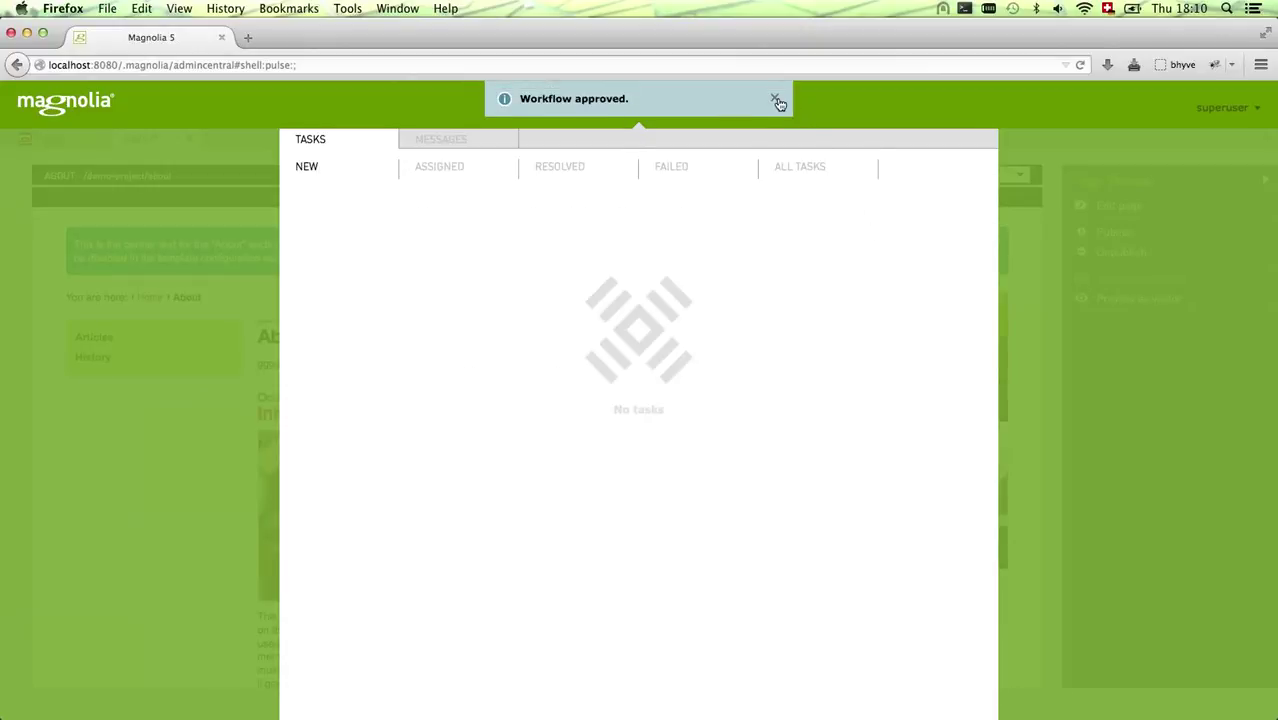
click(776, 100)
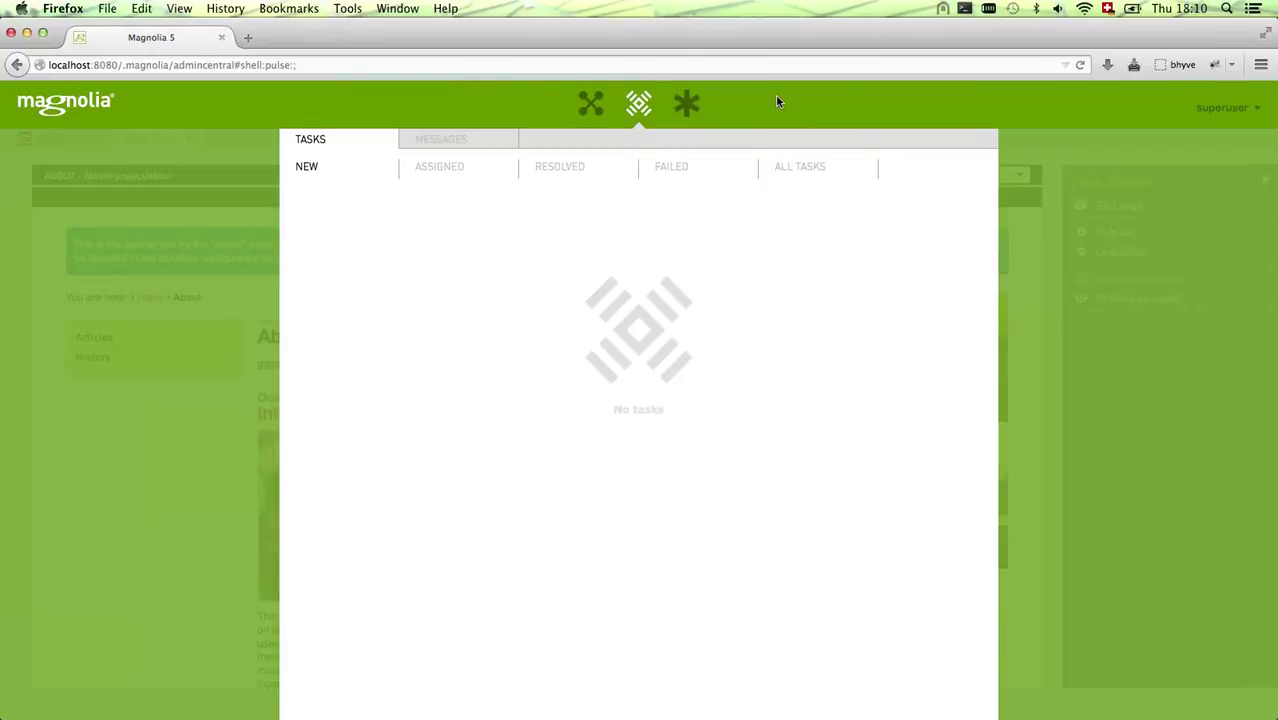
Step: Return to the About page preview and close the Pages app
click(638, 105)
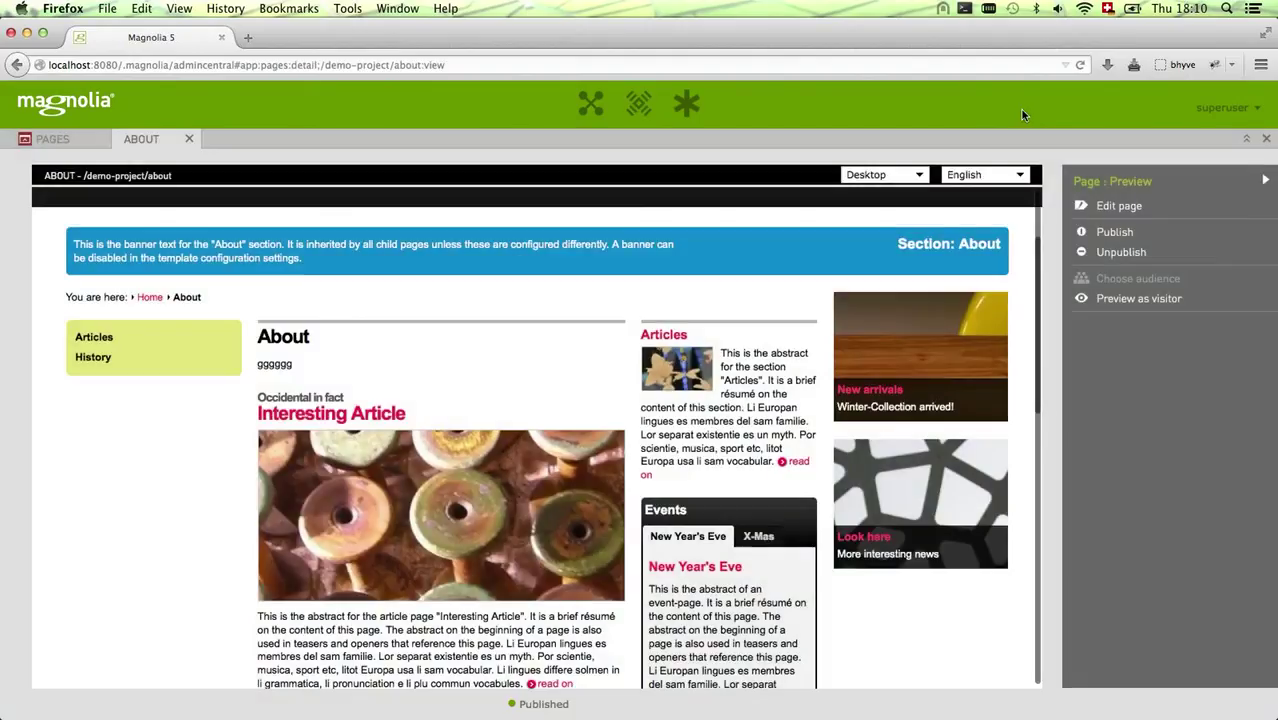
click(1266, 139)
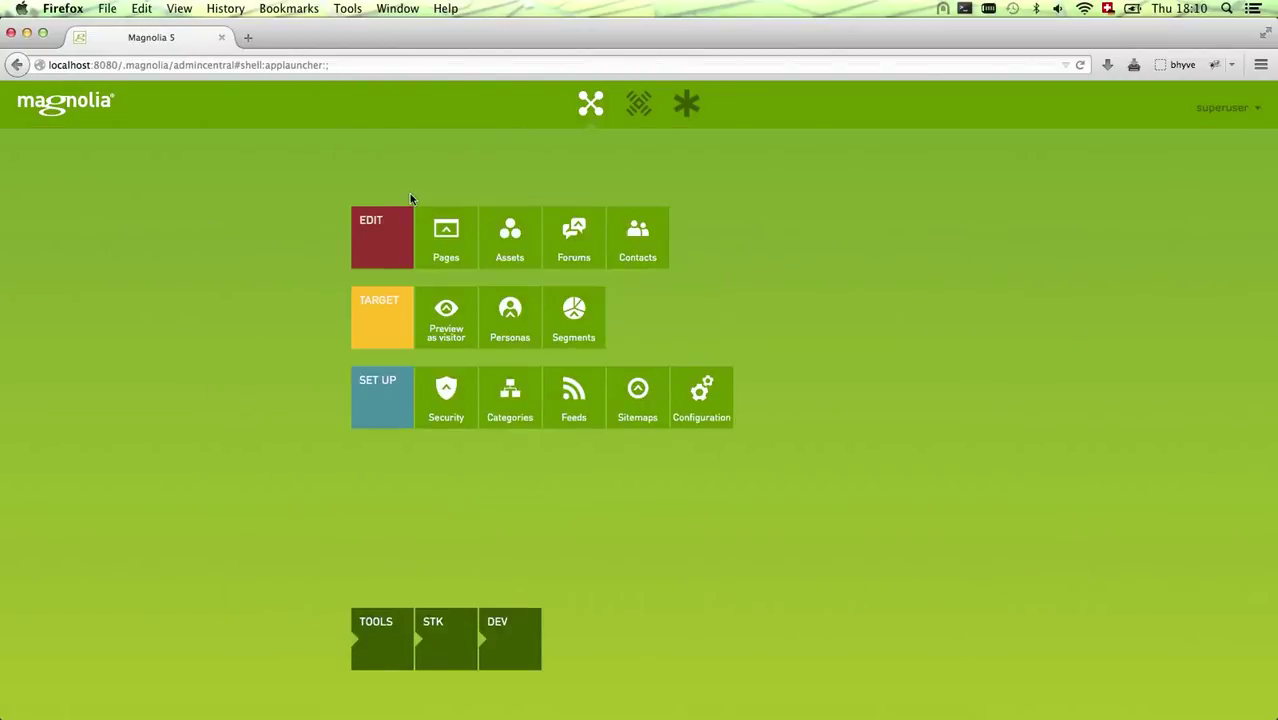